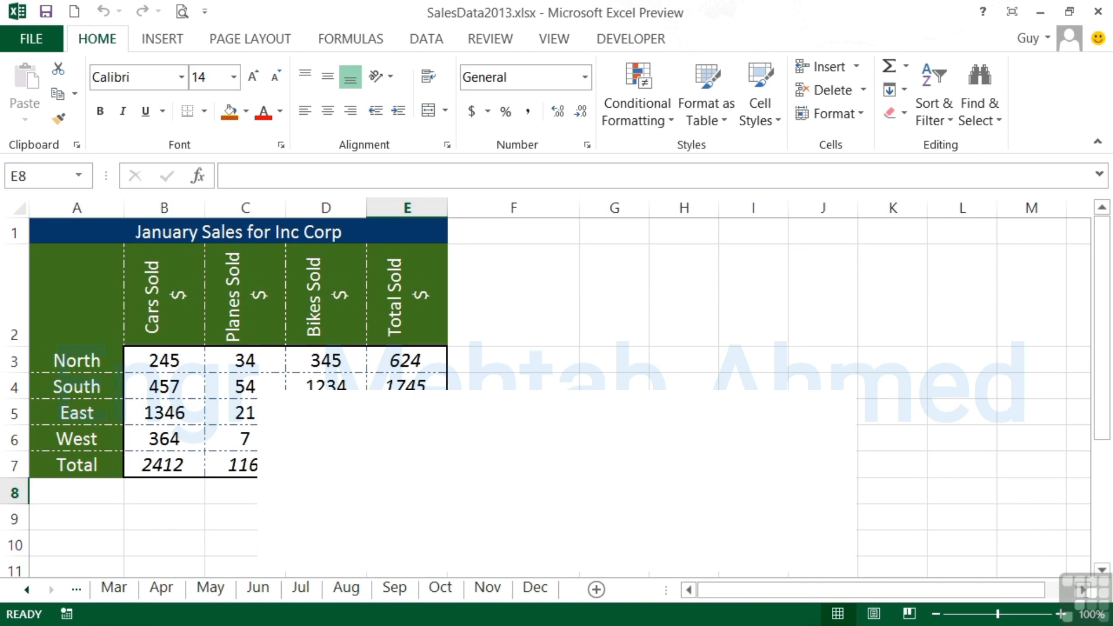
Look through the monthly sales sheets one by one from November back to May.
click(493, 589)
click(448, 587)
click(390, 587)
click(346, 589)
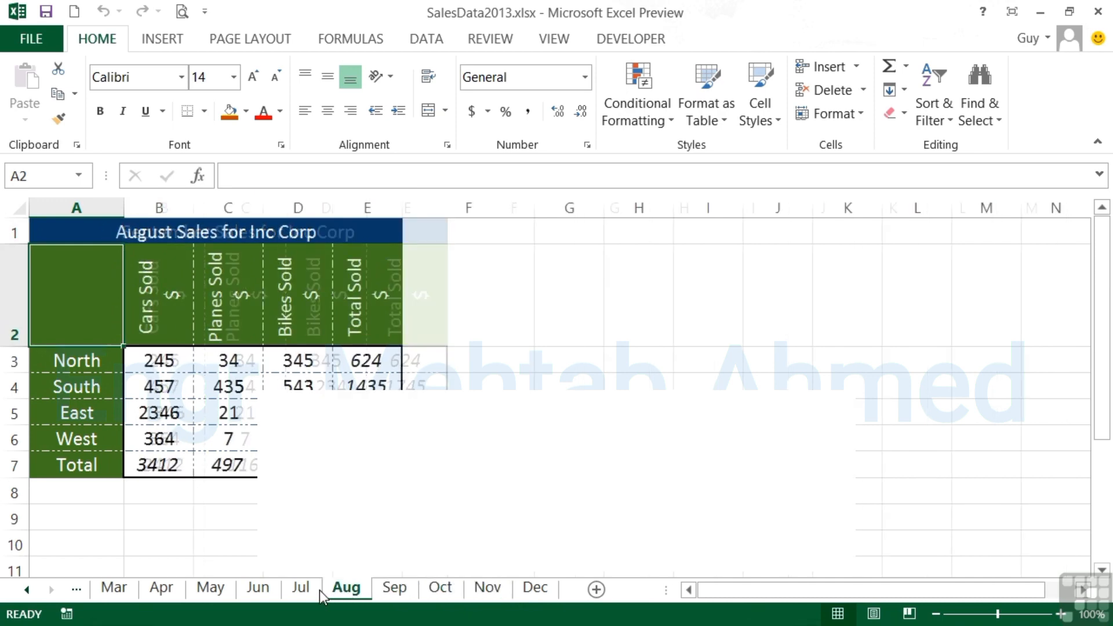
click(300, 589)
click(247, 589)
click(210, 588)
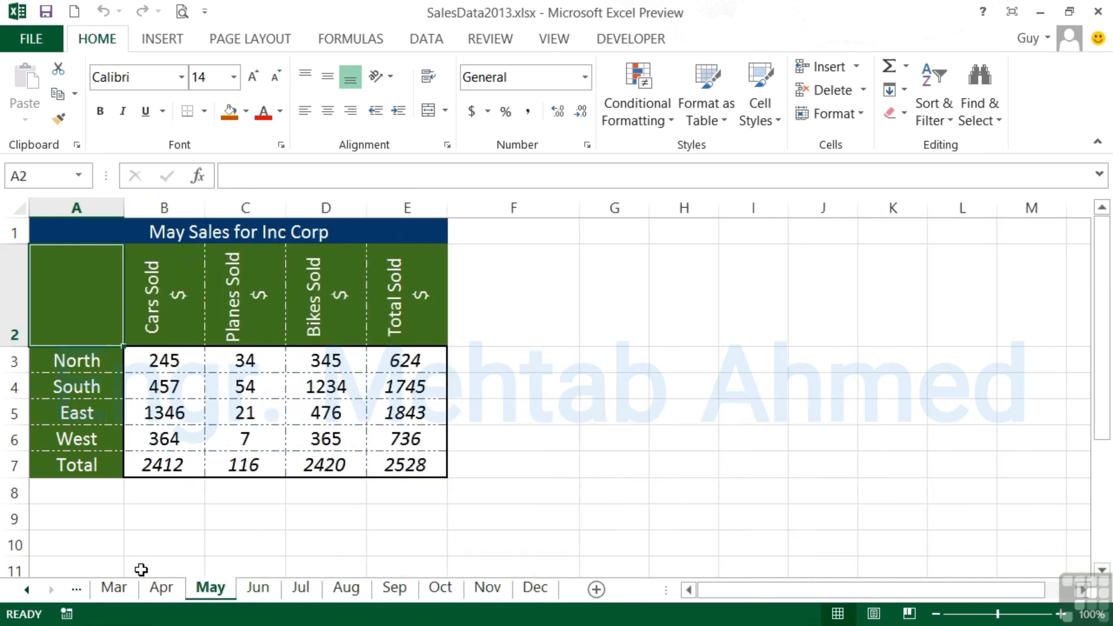
Scroll the row of sheet tabs backward and forward, including jumps to the first and last sheets, with the May sheet kept active.
click(28, 592)
click(29, 592)
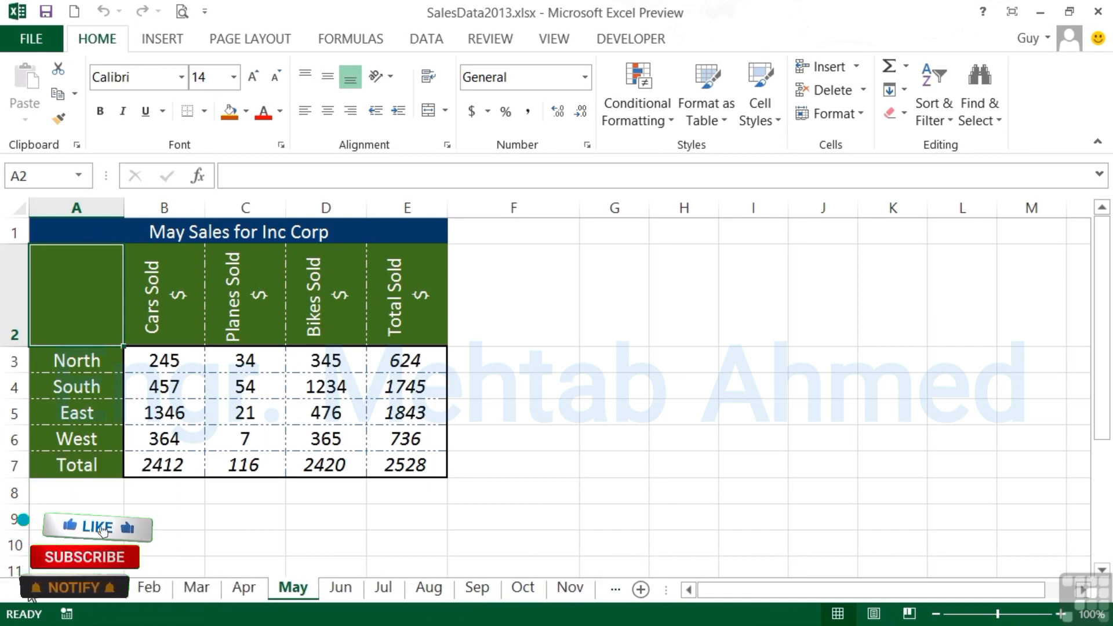
click(27, 590)
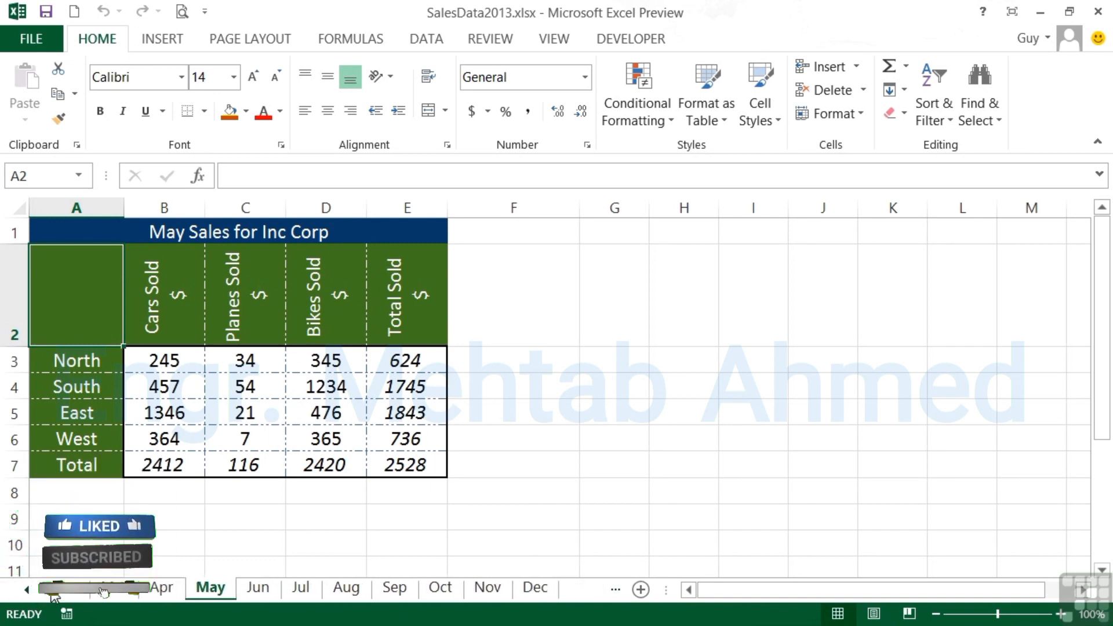
click(27, 590)
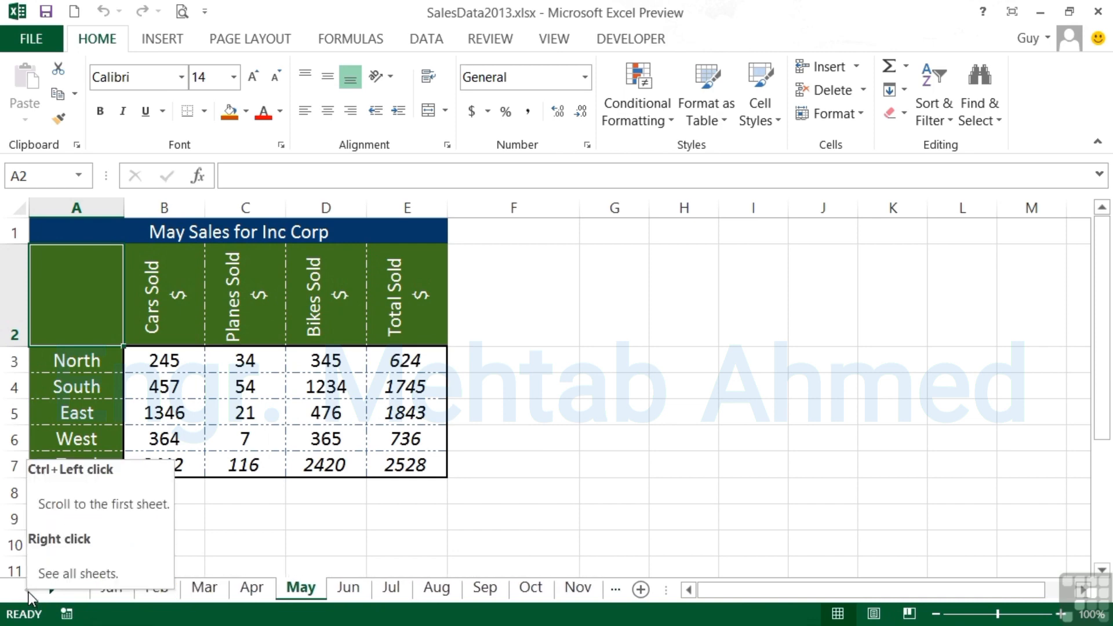
click(54, 591)
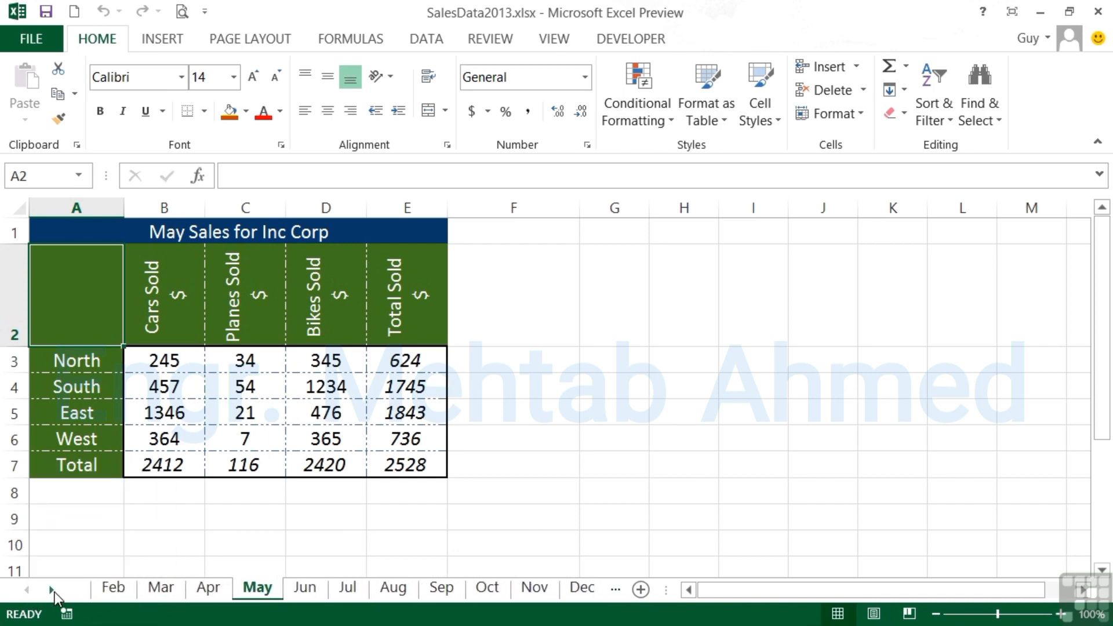
click(55, 591)
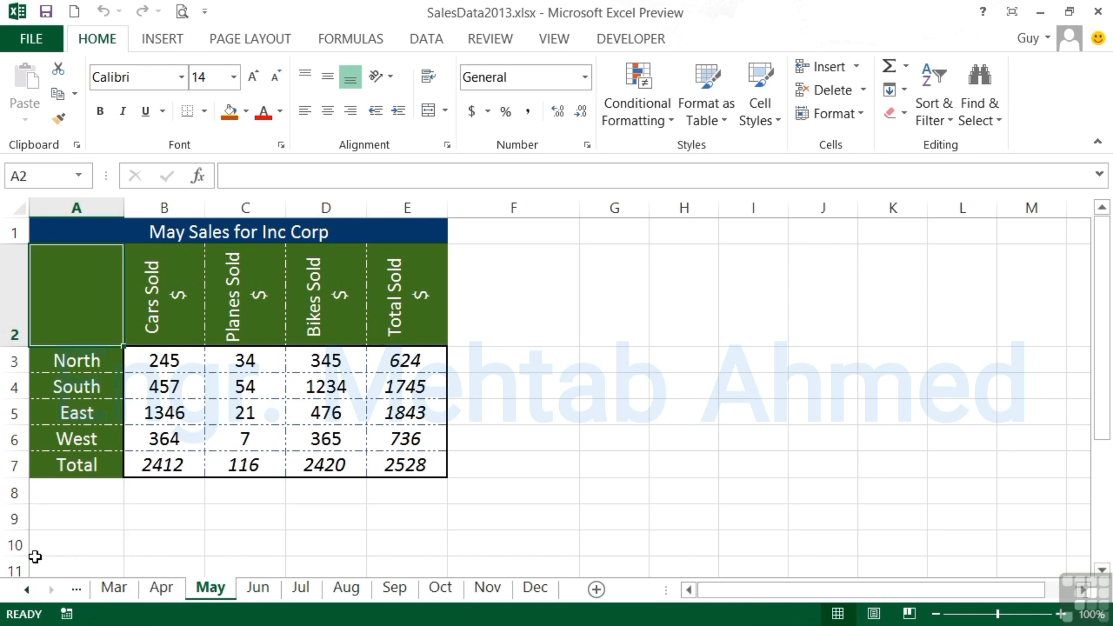
click(29, 590)
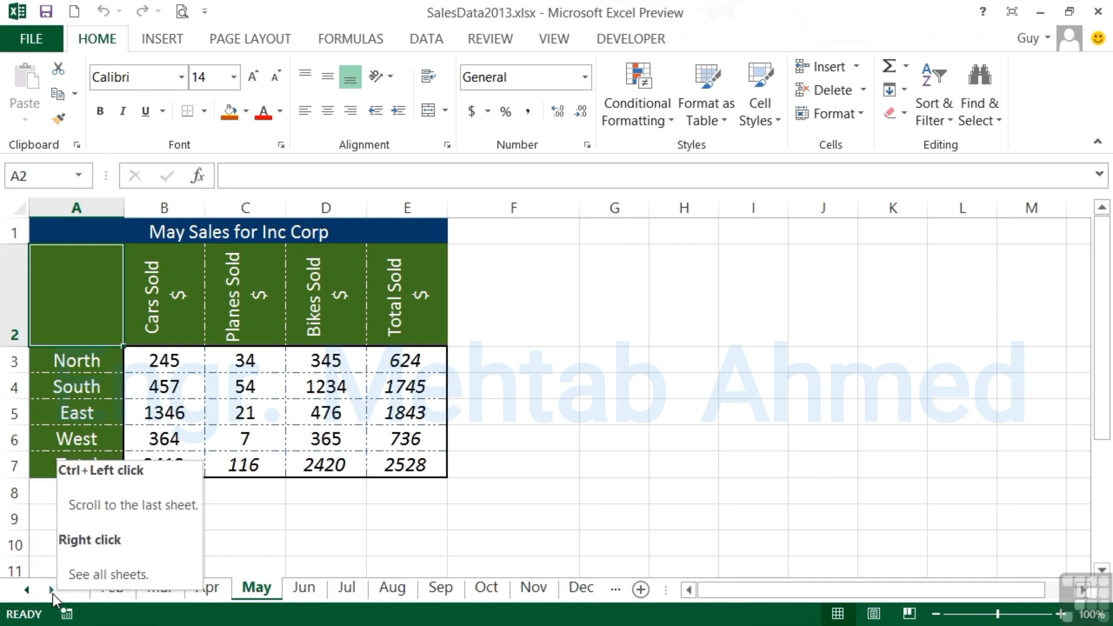
click(51, 592)
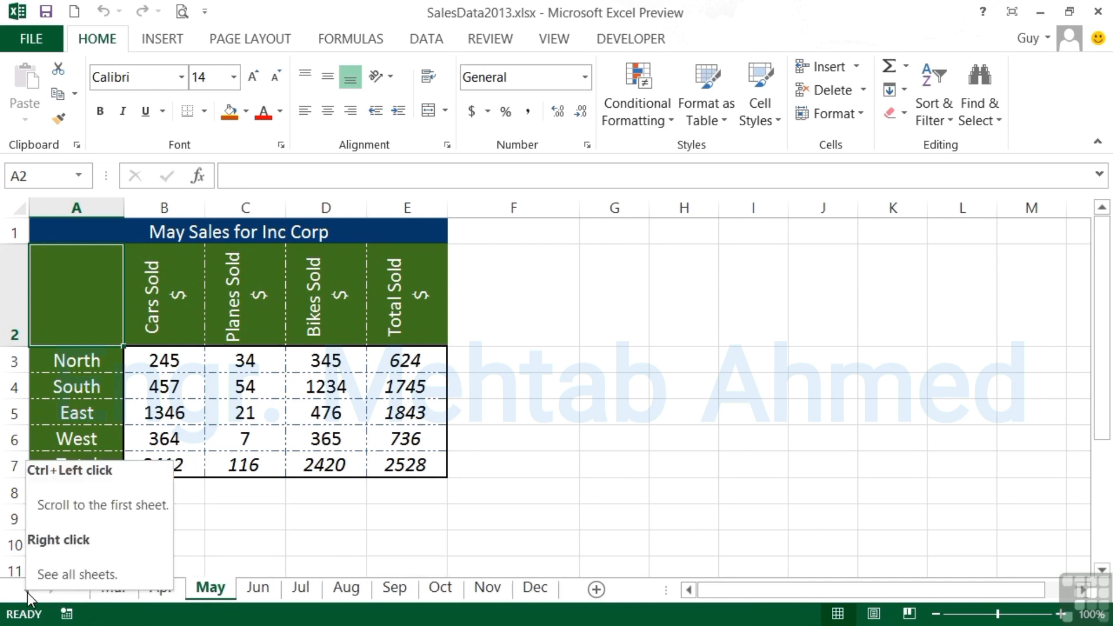
ctrl+click(29, 592)
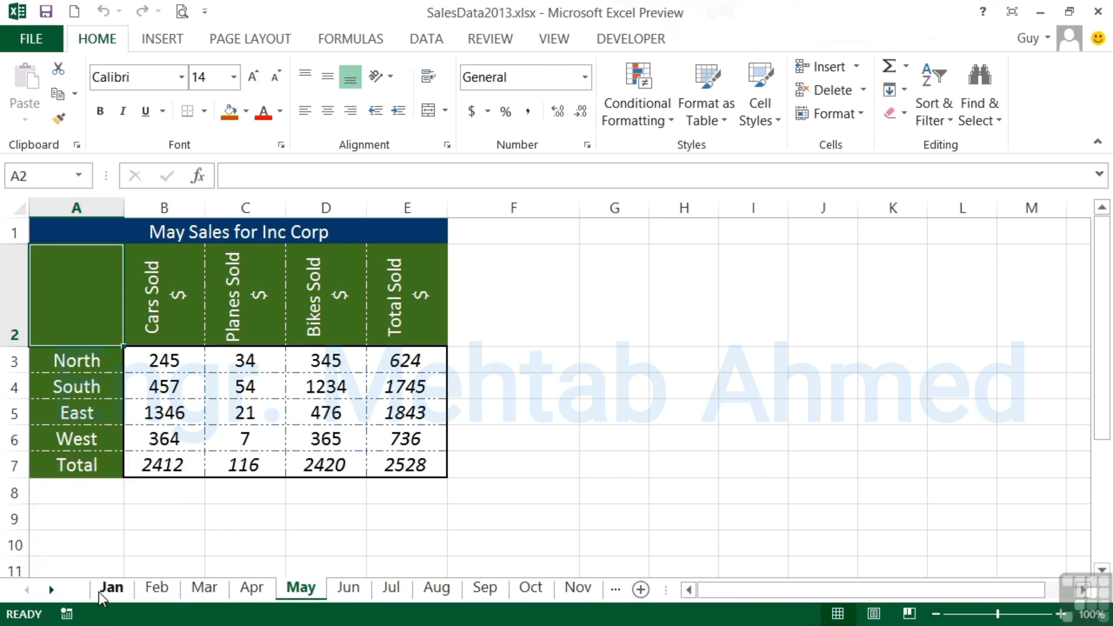
ctrl+click(53, 592)
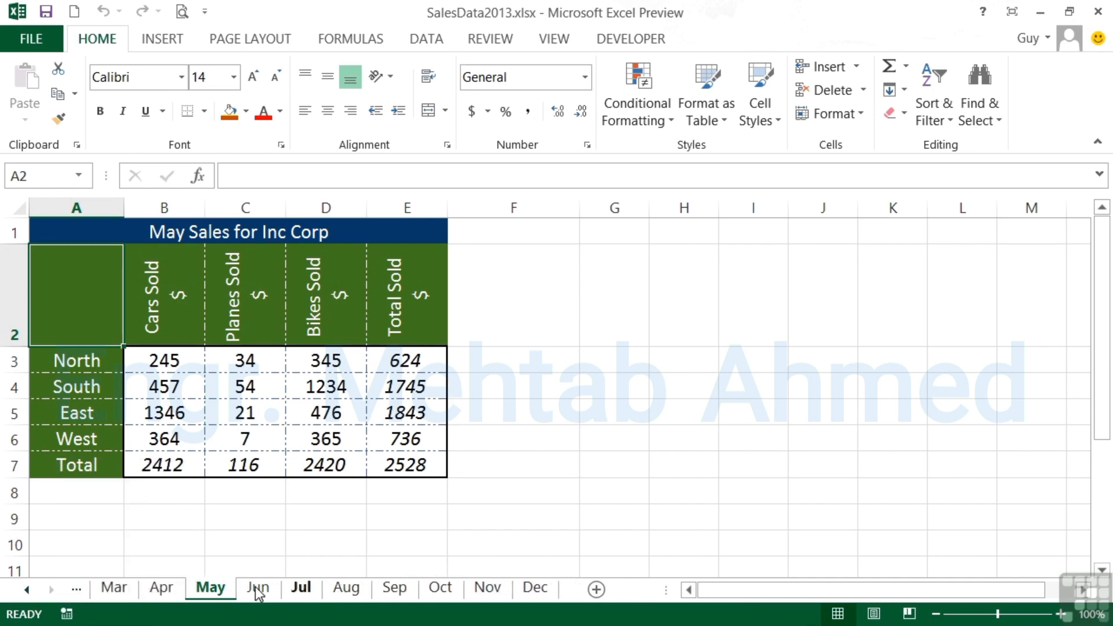
Step back through the out-of-view sheets to February and January, and repeat this after scrolling the sheet tabs to the end.
click(78, 591)
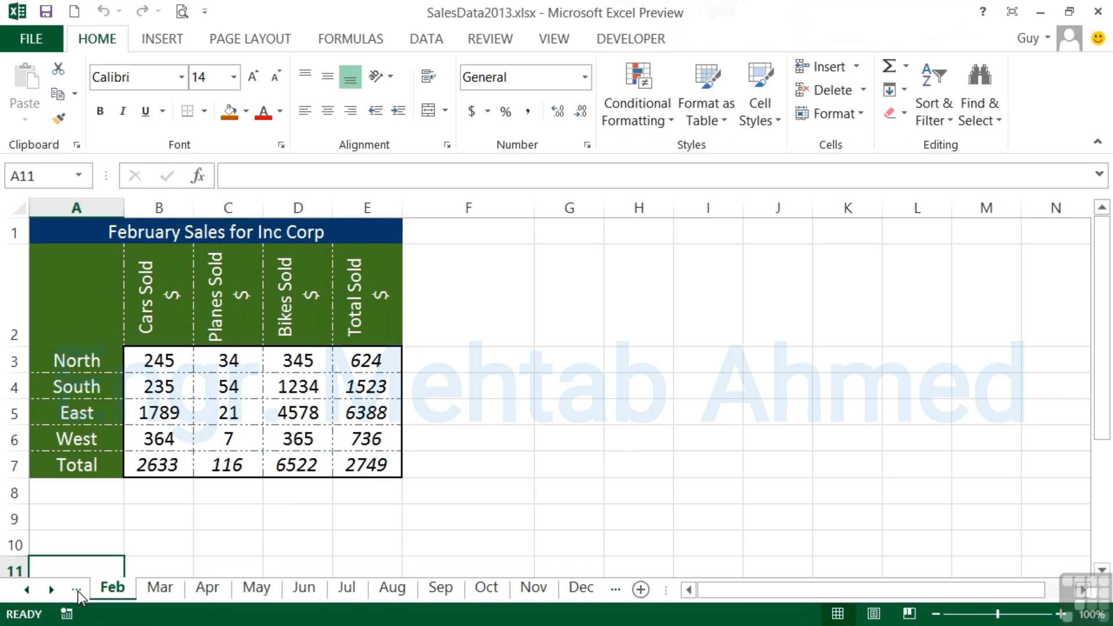
click(78, 590)
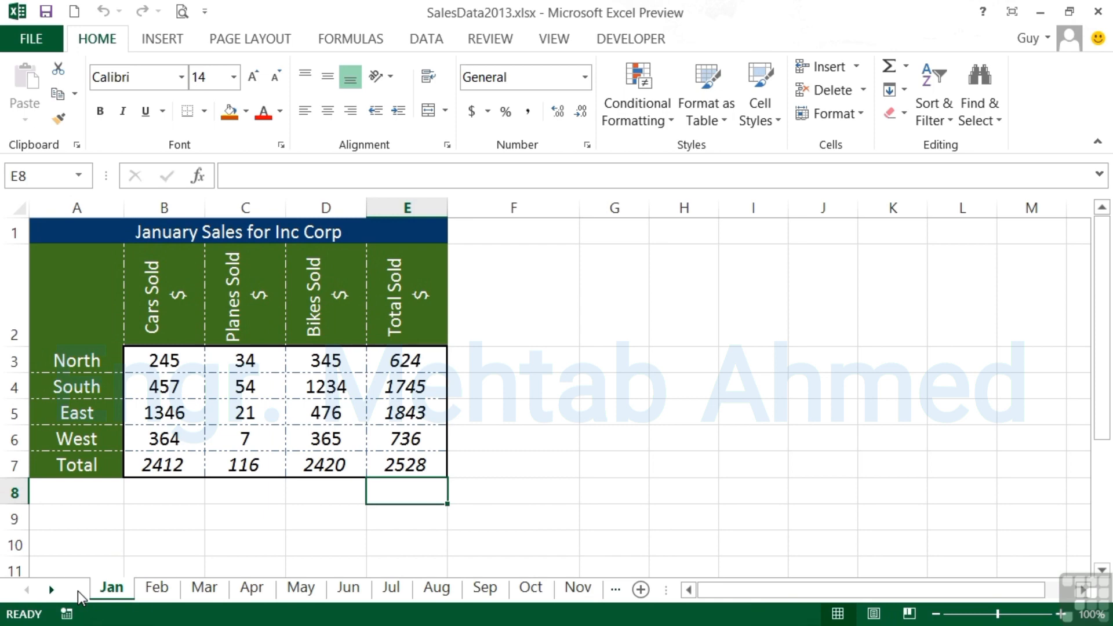
click(52, 589)
click(52, 589)
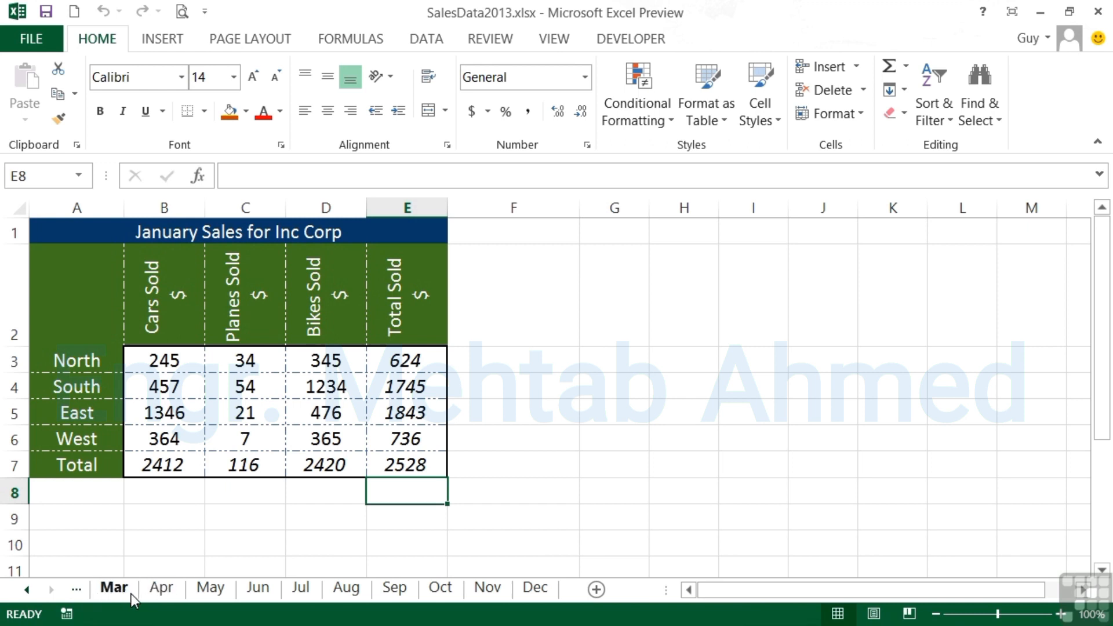
click(76, 592)
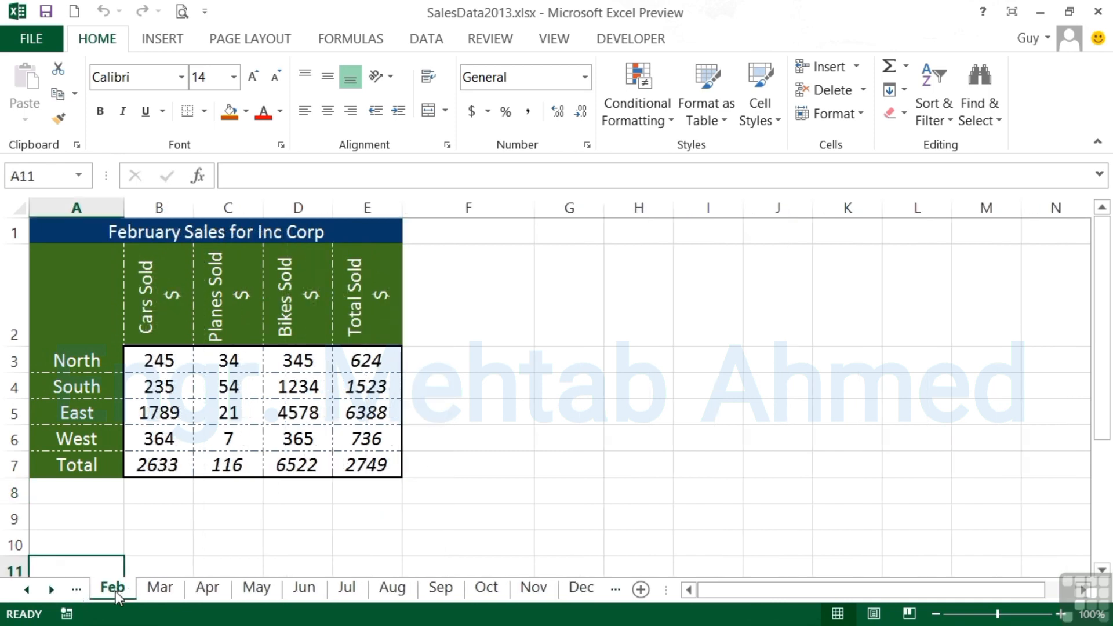
click(76, 590)
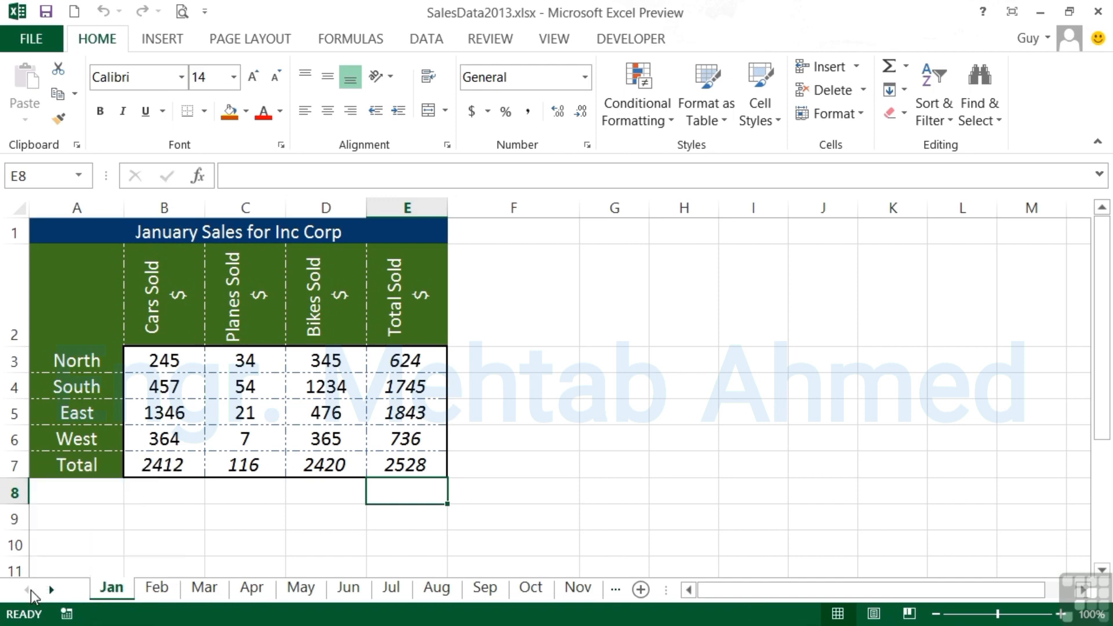
Activate the Aug sheet from the list of all sheets in the workbook.
right_click(30, 590)
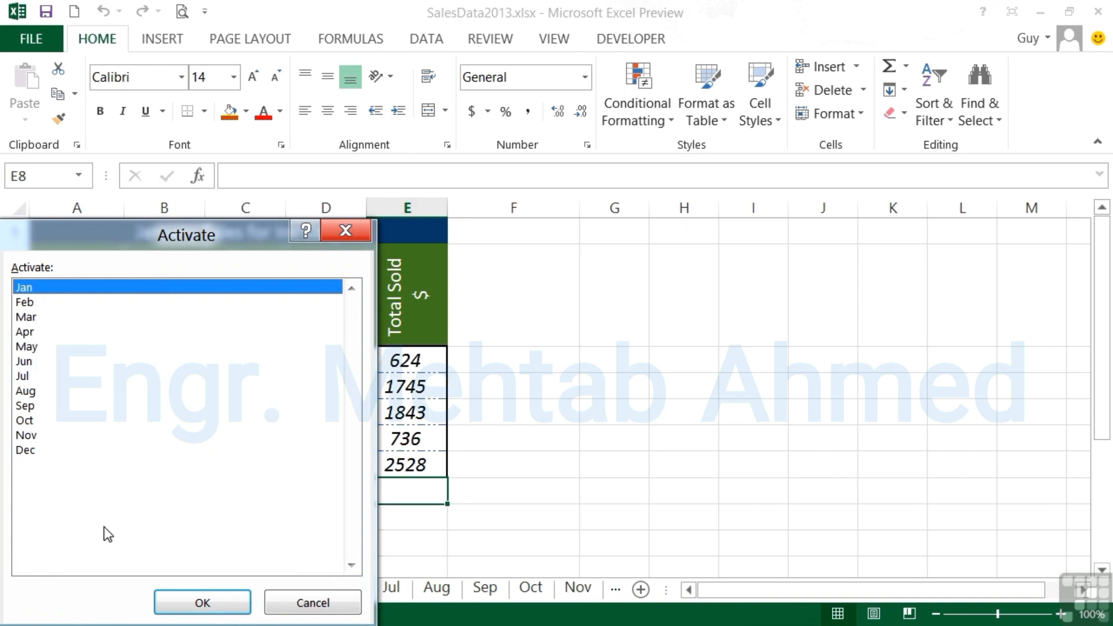
click(42, 392)
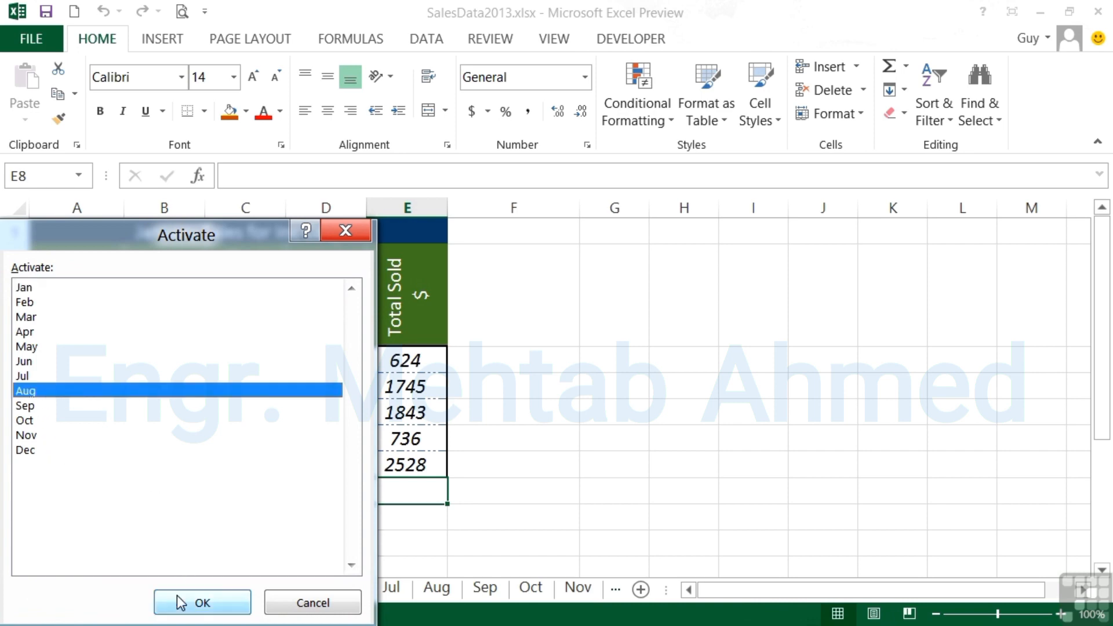
click(198, 601)
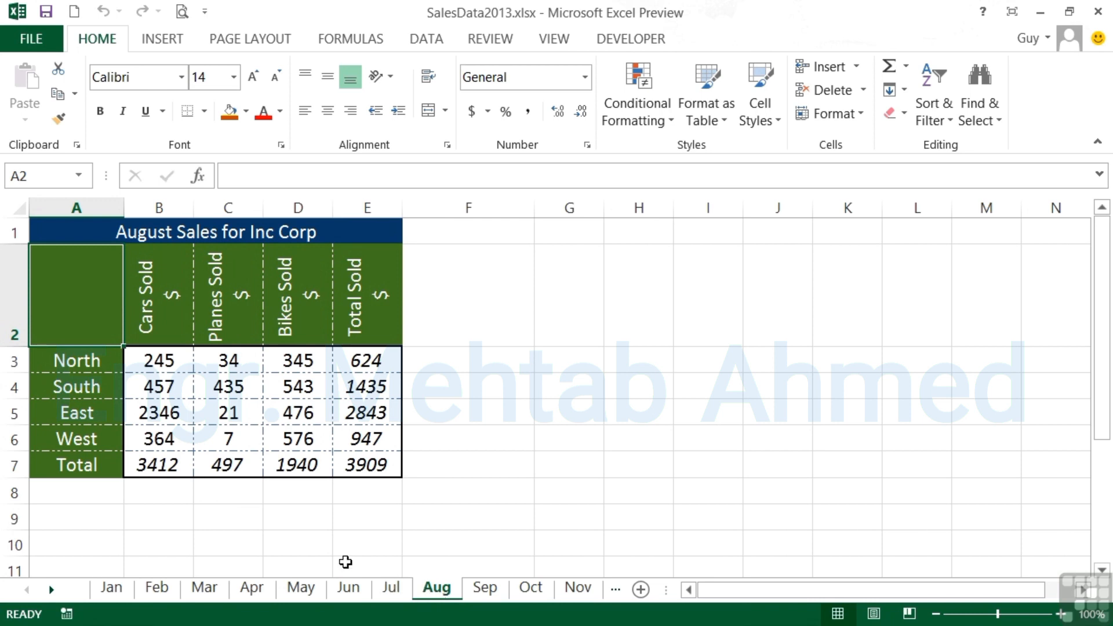
Scroll the sheet tabs forward and back, and open the out-of-view December sheet.
click(51, 590)
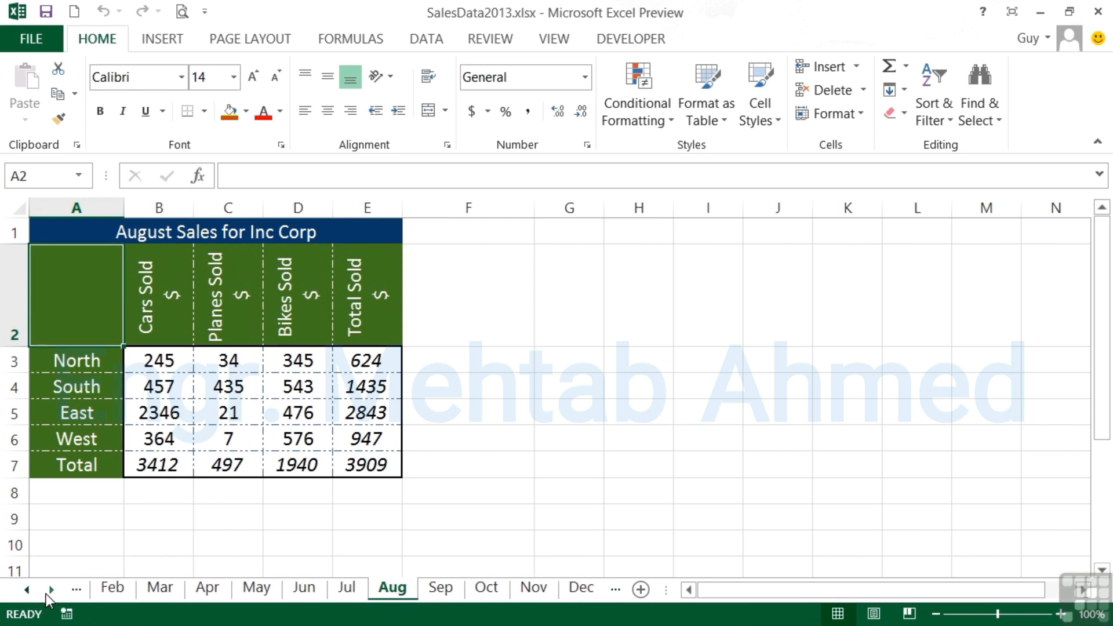
click(48, 593)
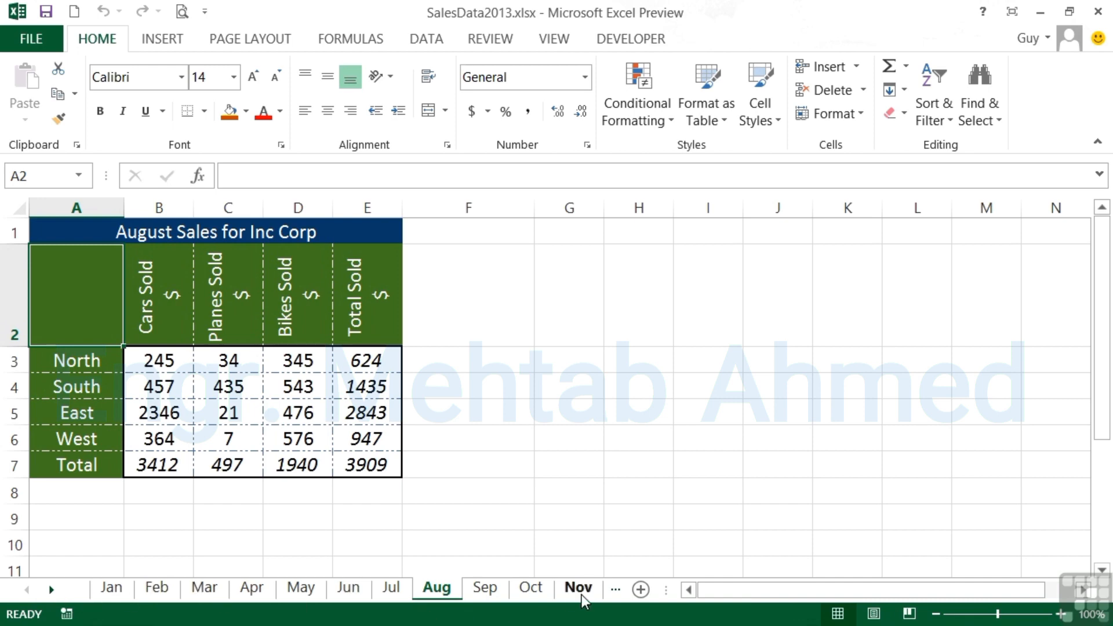
click(615, 590)
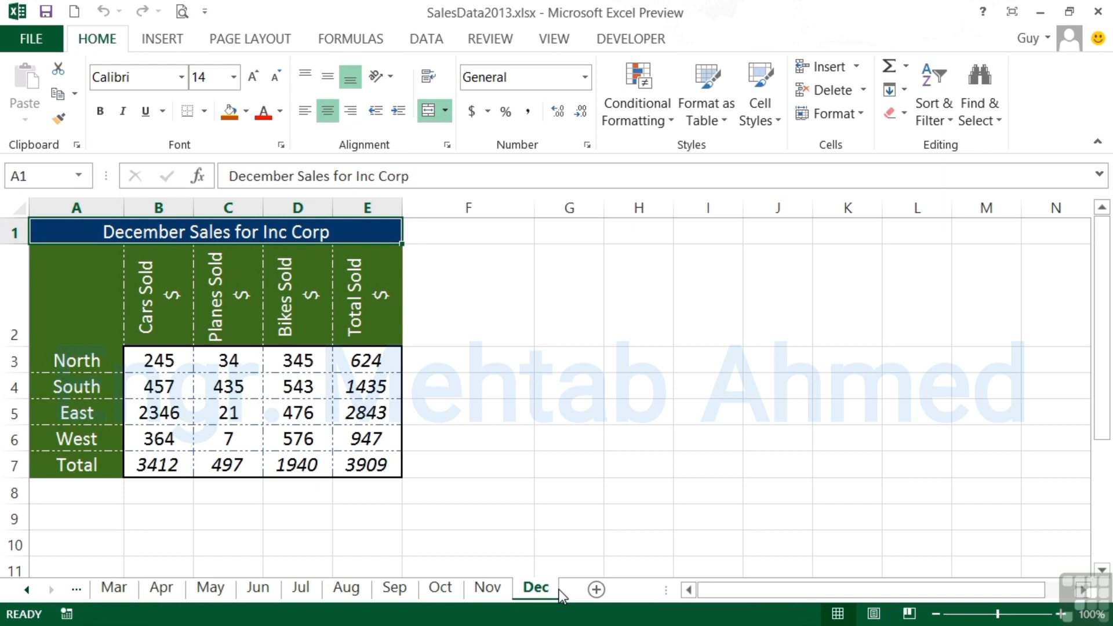
Set the November sheet's tab color to the dark orange theme color.
click(500, 588)
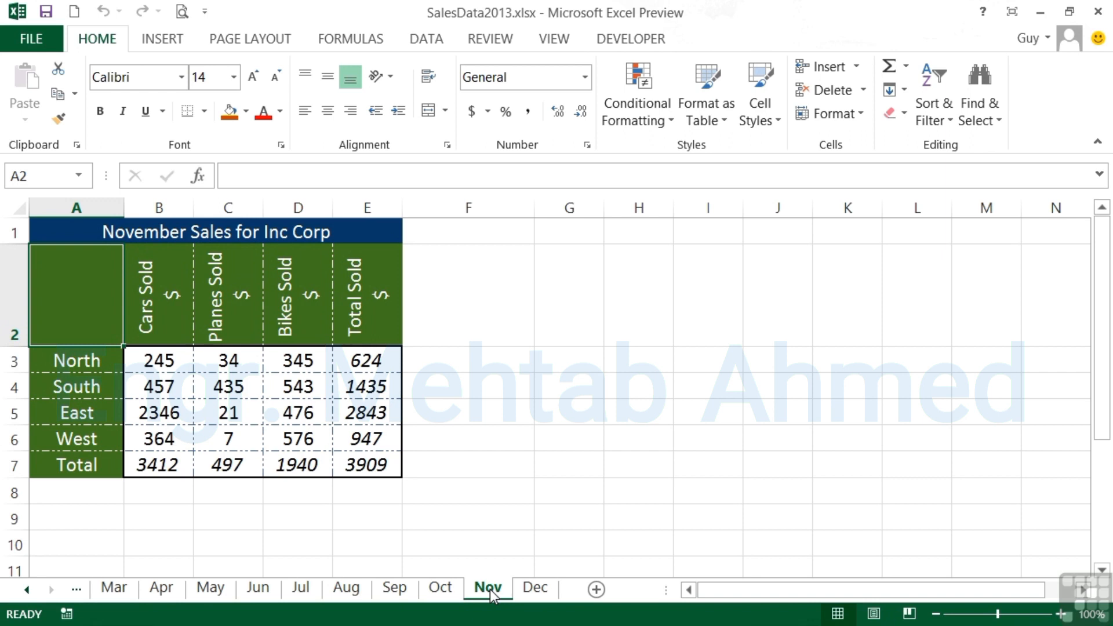
right_click(490, 589)
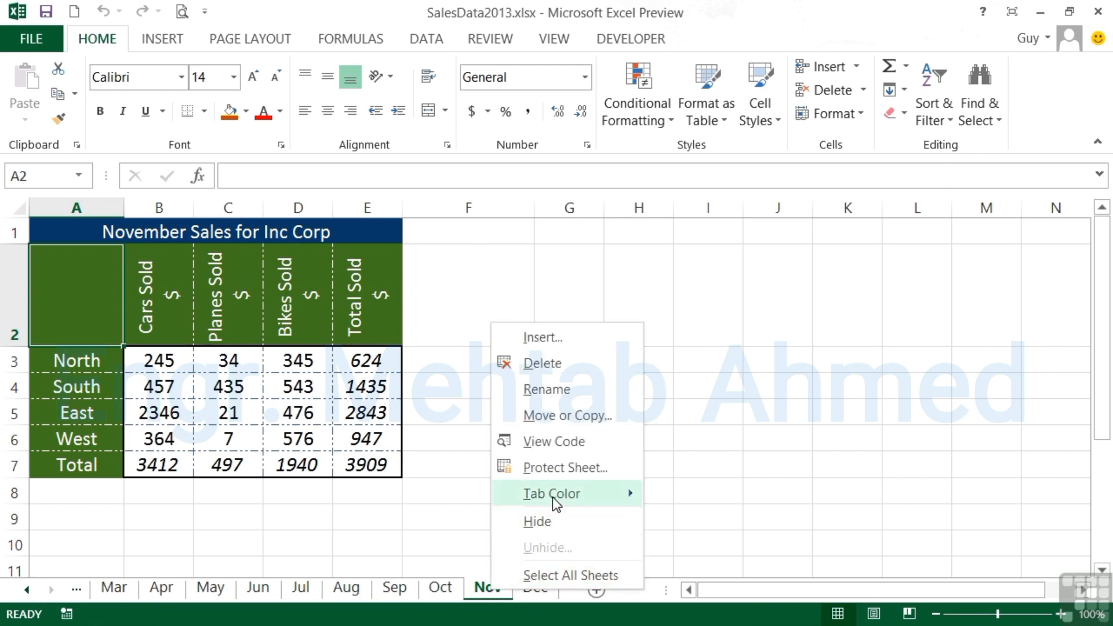
mouse_move(552, 497)
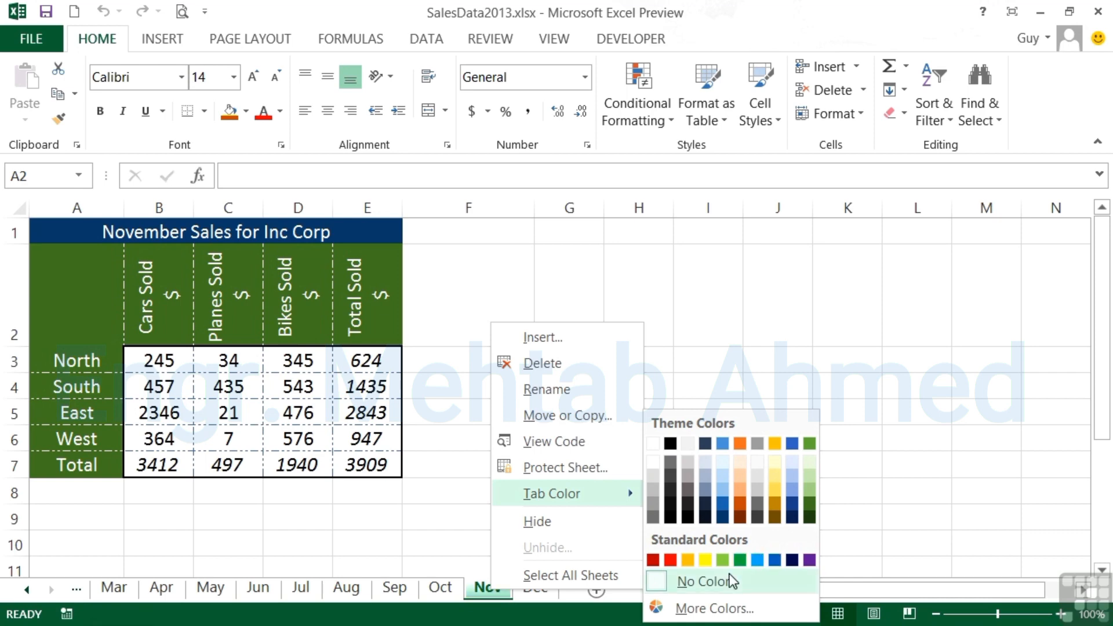
click(743, 507)
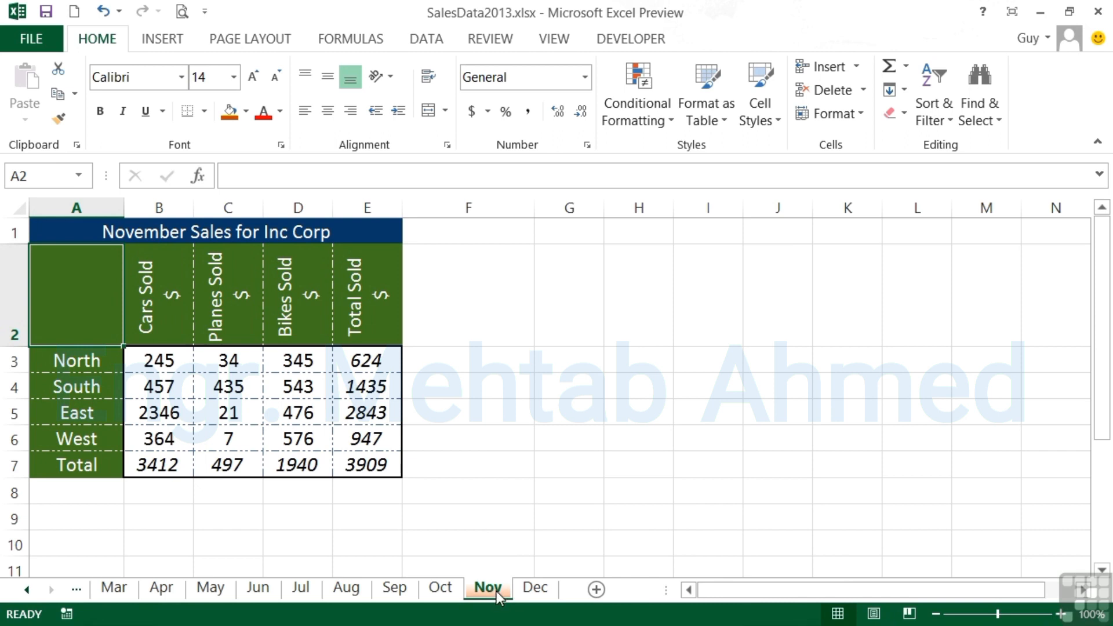
Set the December sheet's tab color to the dark blue theme color.
click(539, 588)
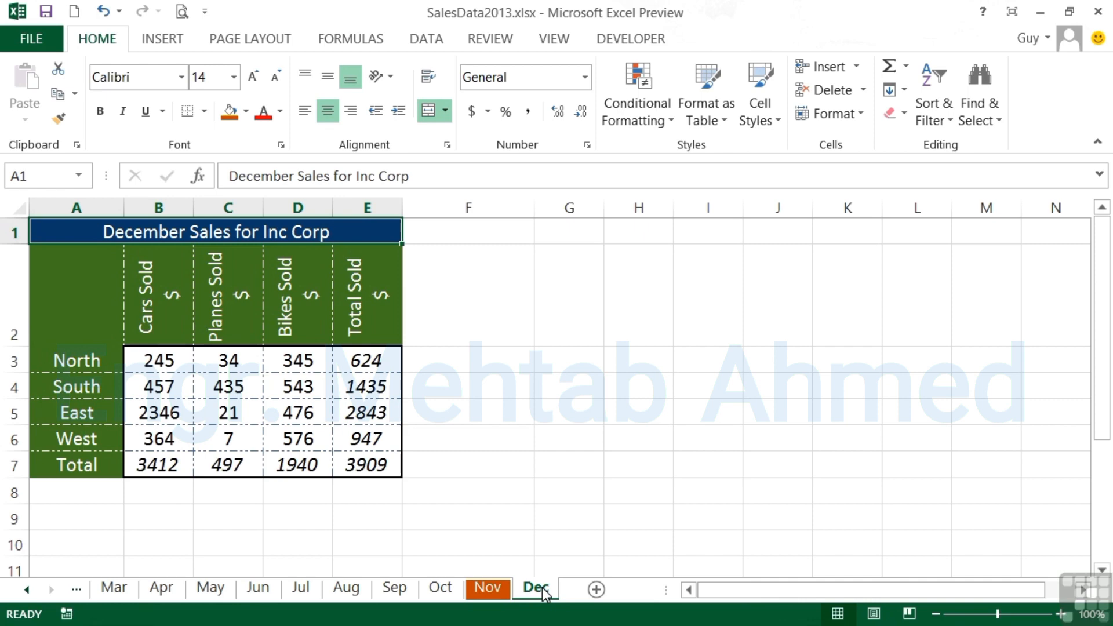
right_click(544, 590)
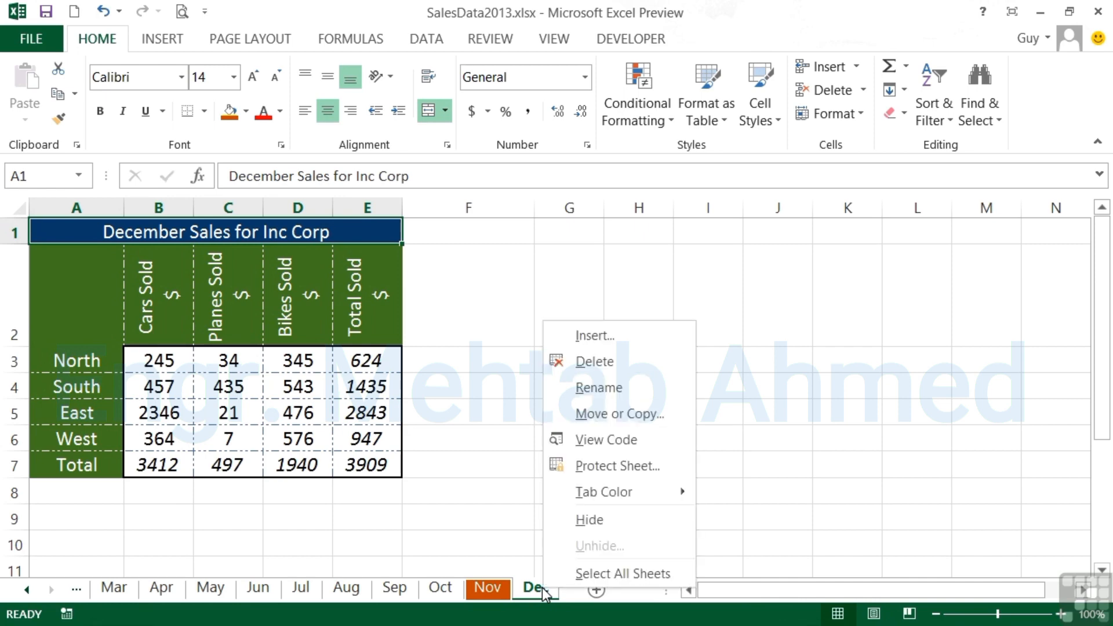
mouse_move(644, 491)
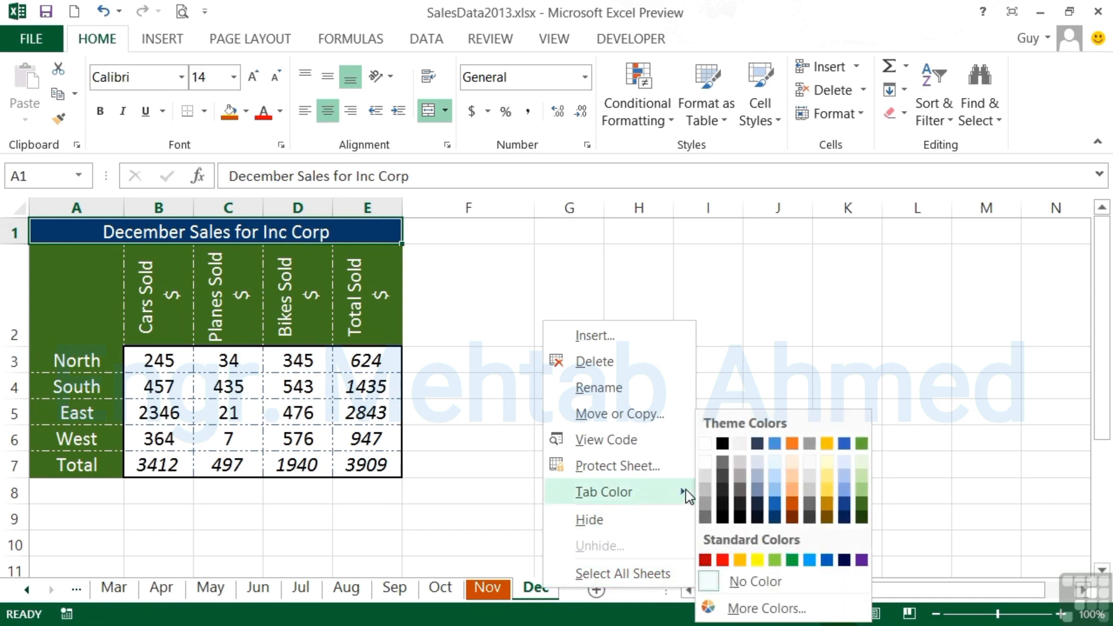
click(844, 504)
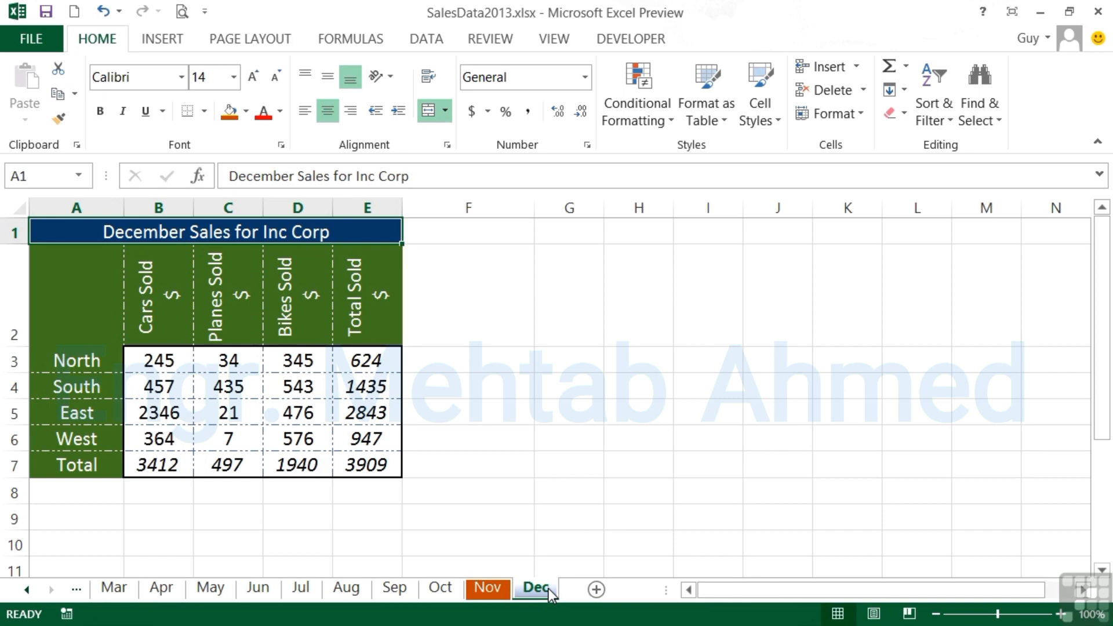
Set the October sheet's tab color to the dark gold theme color, and switch to the September sheet.
click(444, 590)
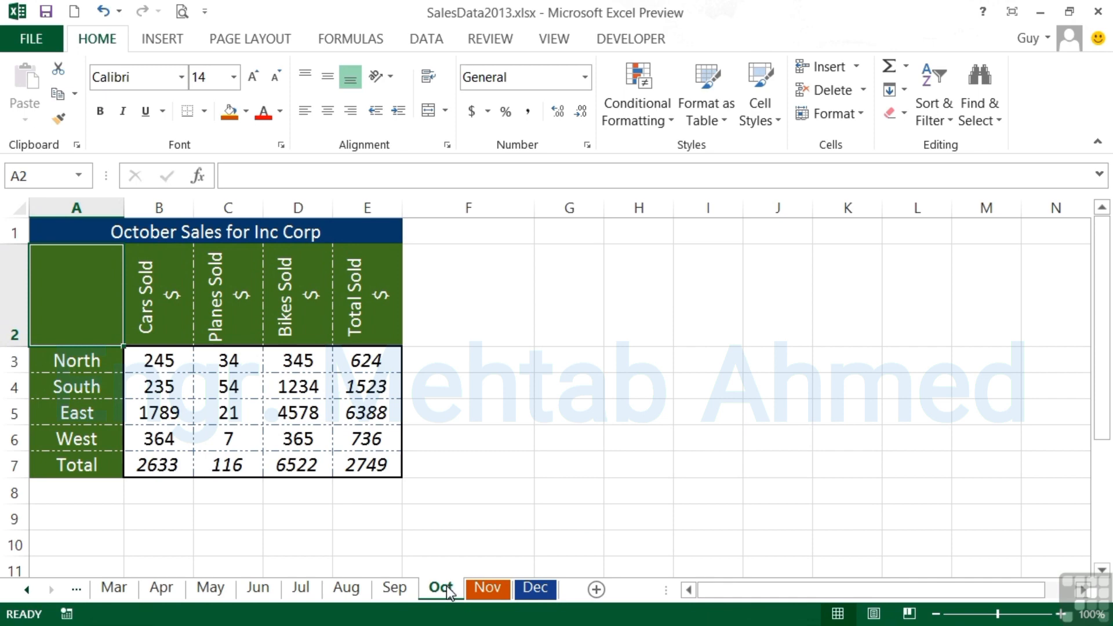
click(859, 116)
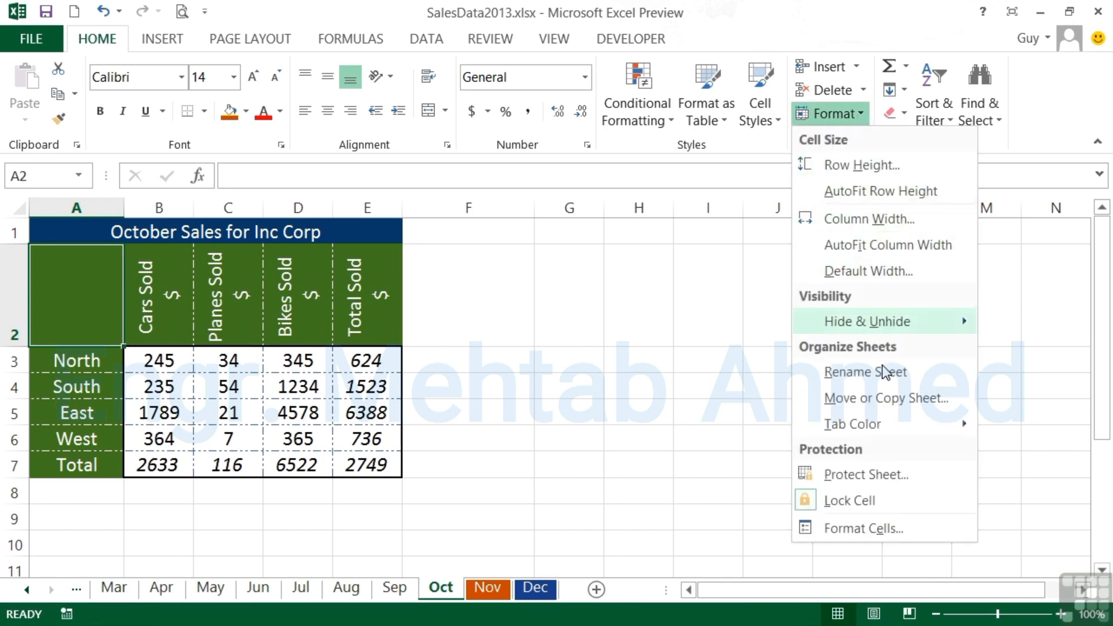
mouse_move(889, 423)
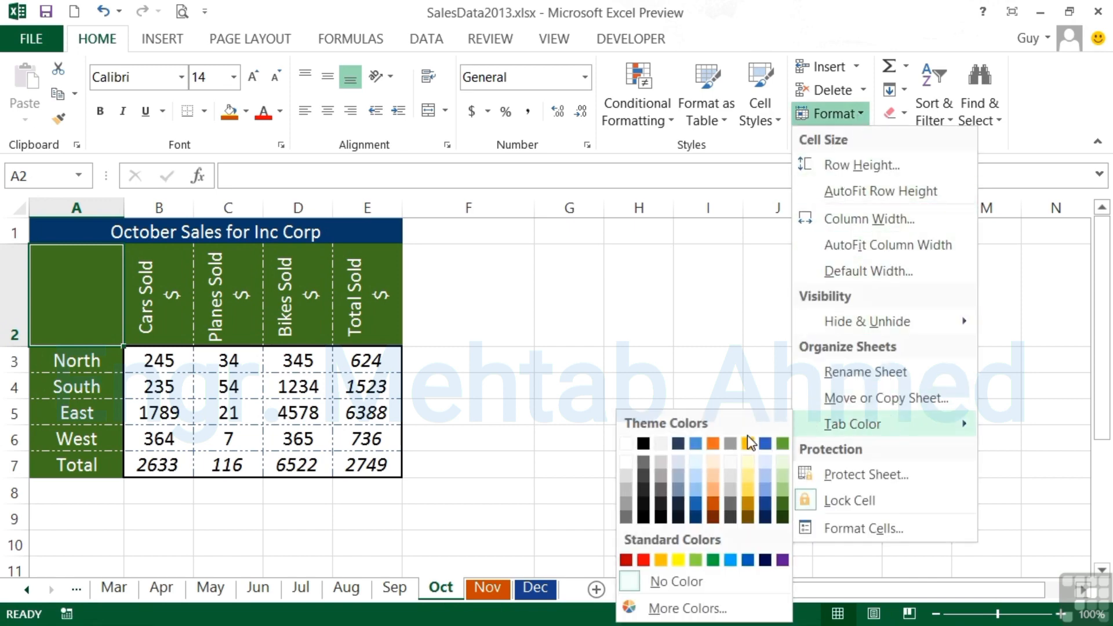
click(746, 506)
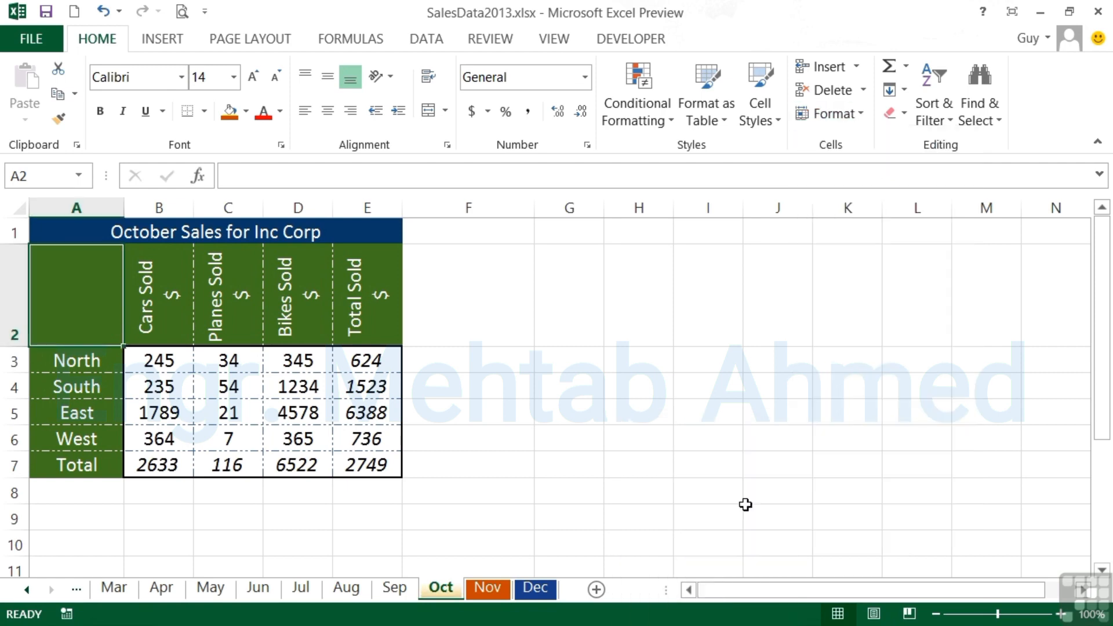
click(393, 587)
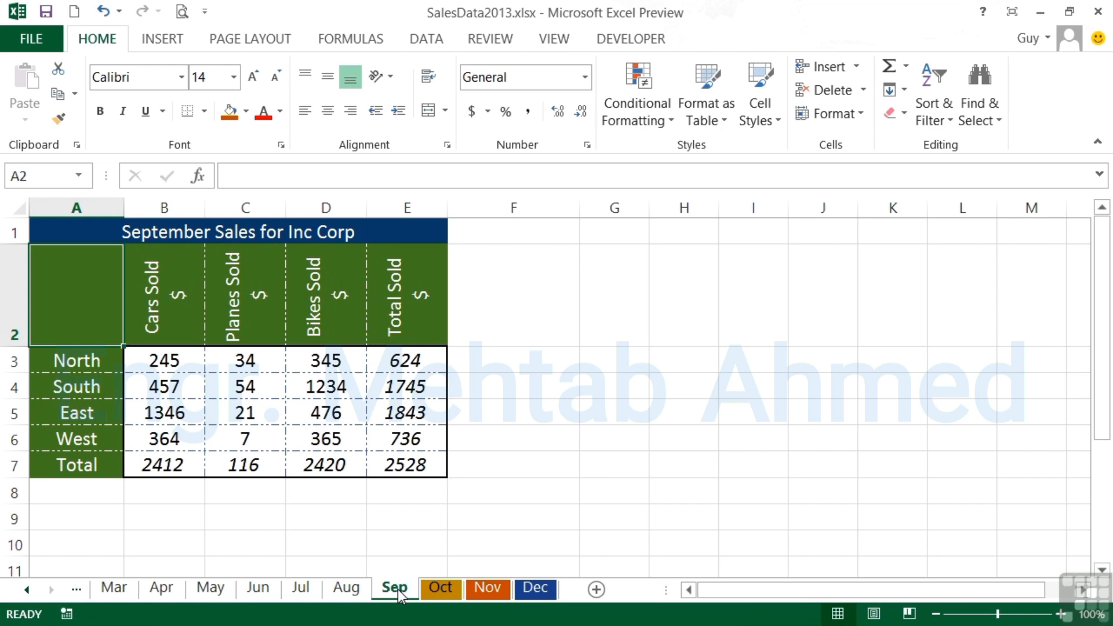
Examine the standard and custom palettes of additional tab colors for the September sheet, and close them without choosing a color.
right_click(398, 589)
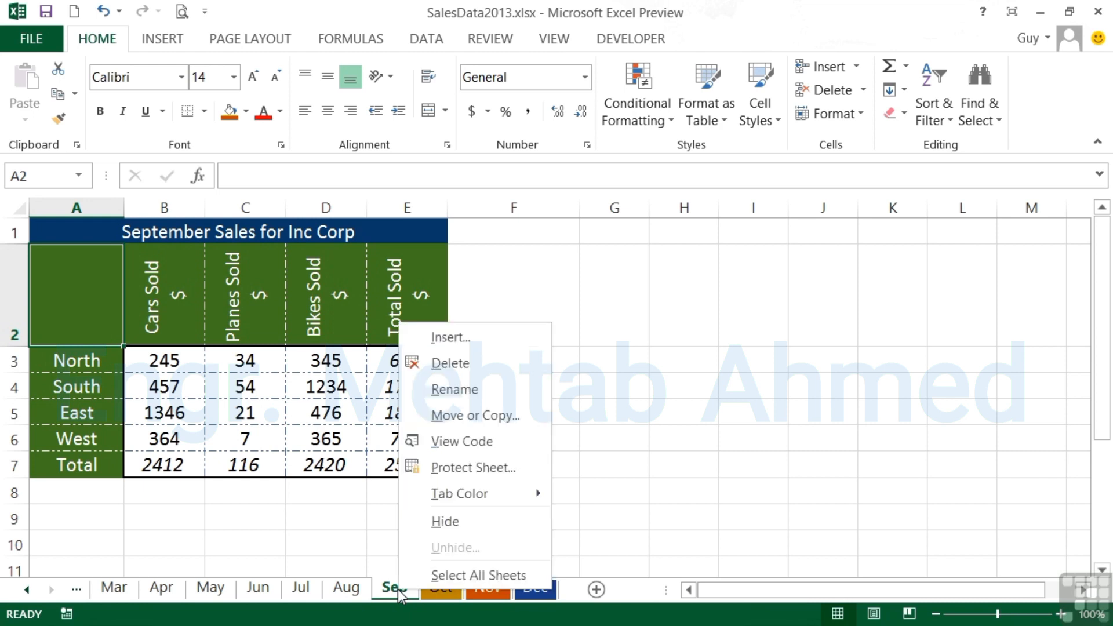
mouse_move(486, 491)
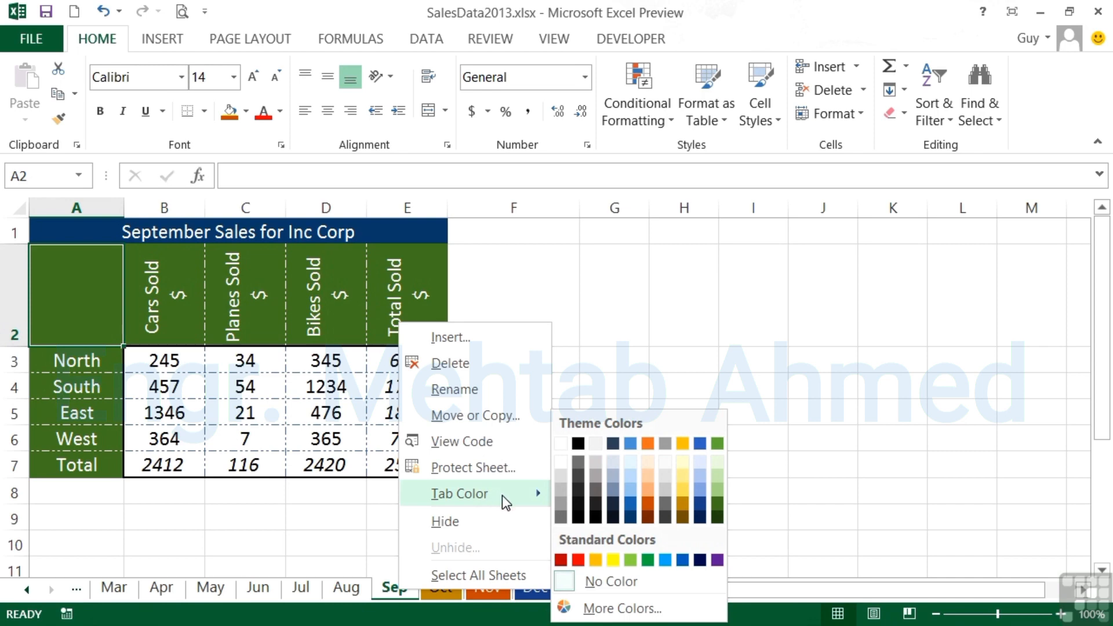
click(638, 611)
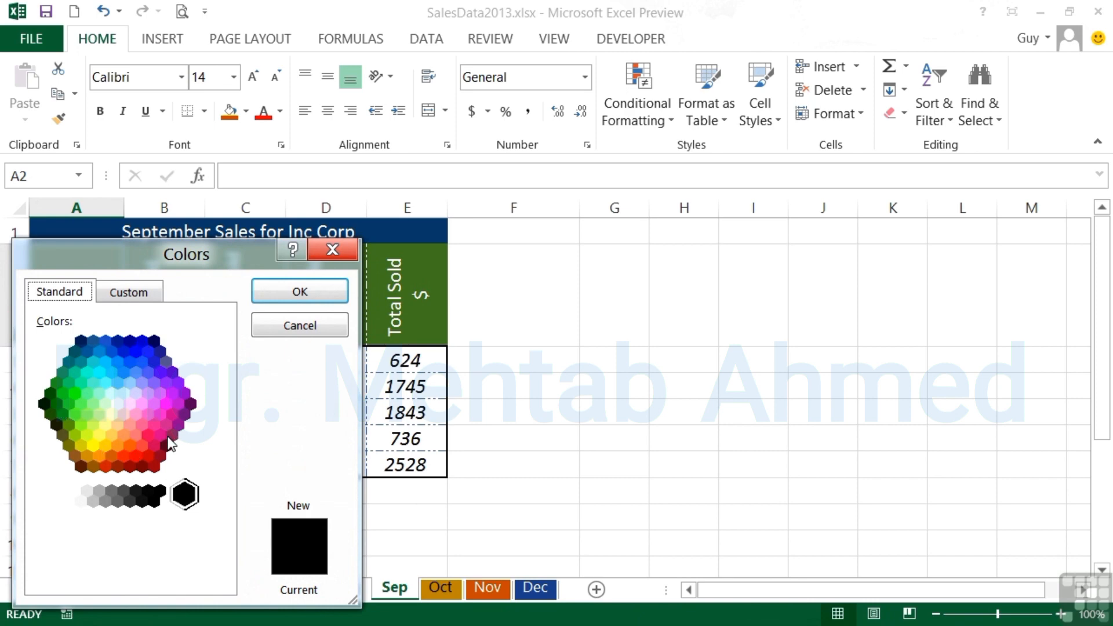
click(140, 295)
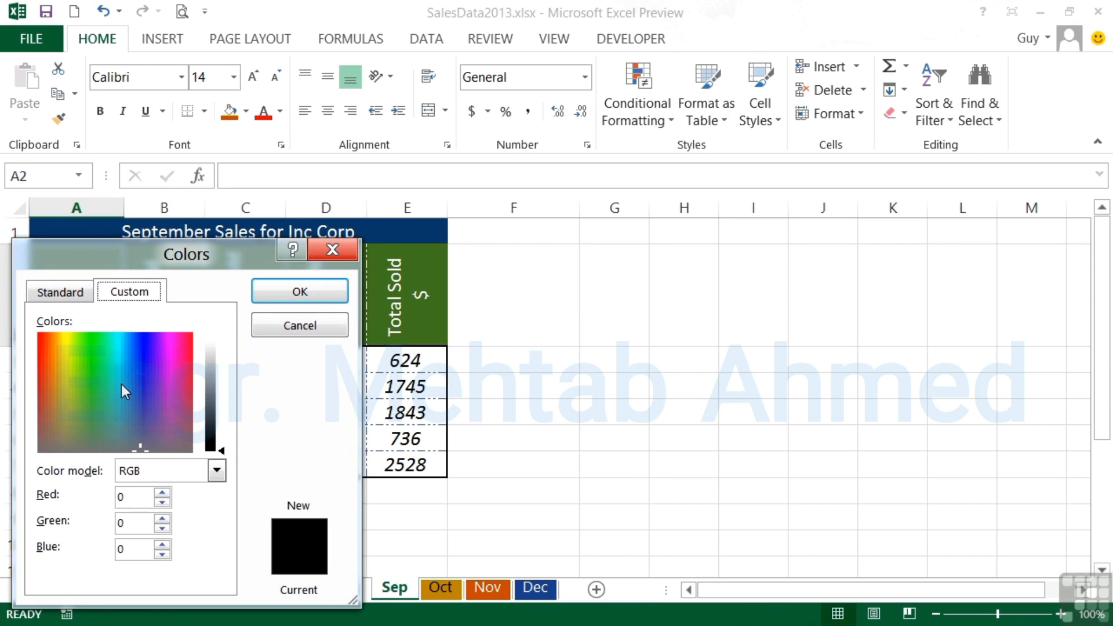
click(299, 326)
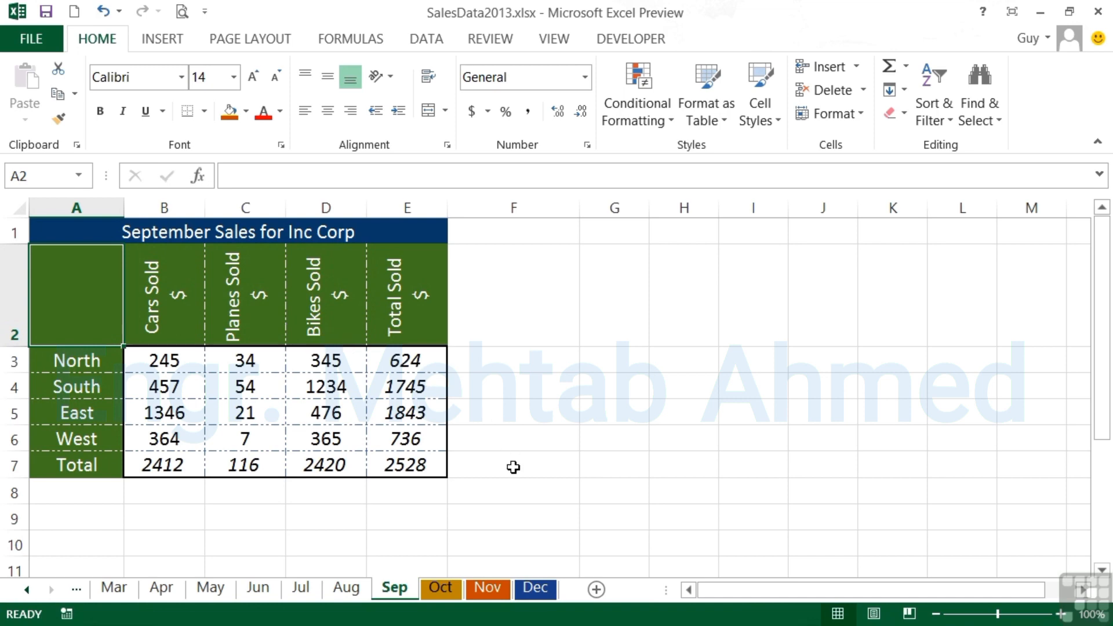
Remove the October sheet's tab color, and switch to the September sheet.
right_click(439, 587)
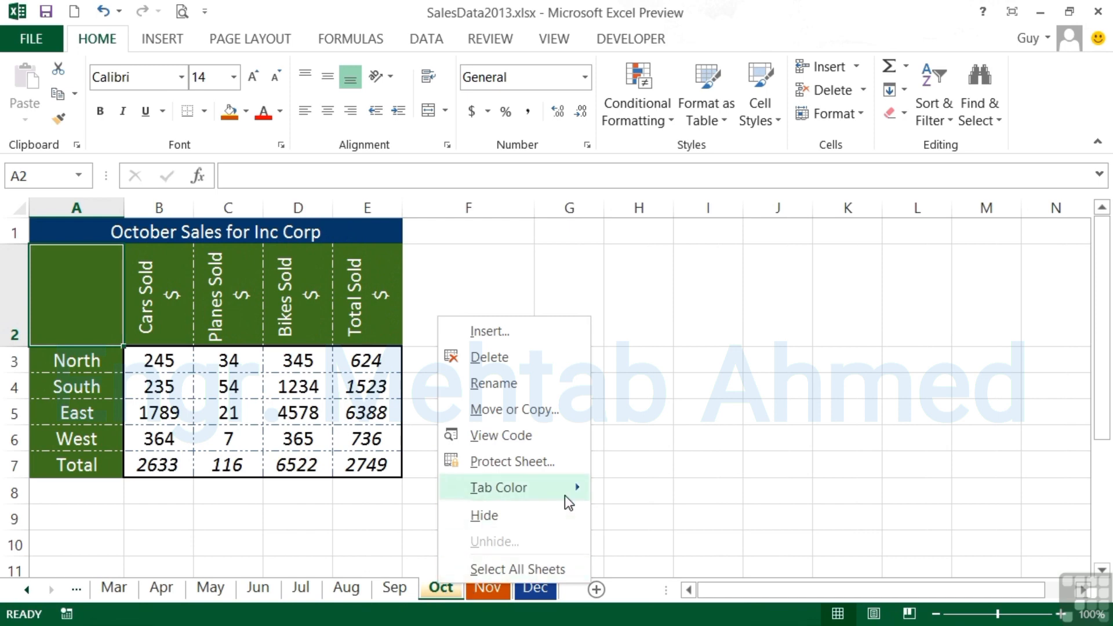
mouse_move(564, 493)
click(690, 586)
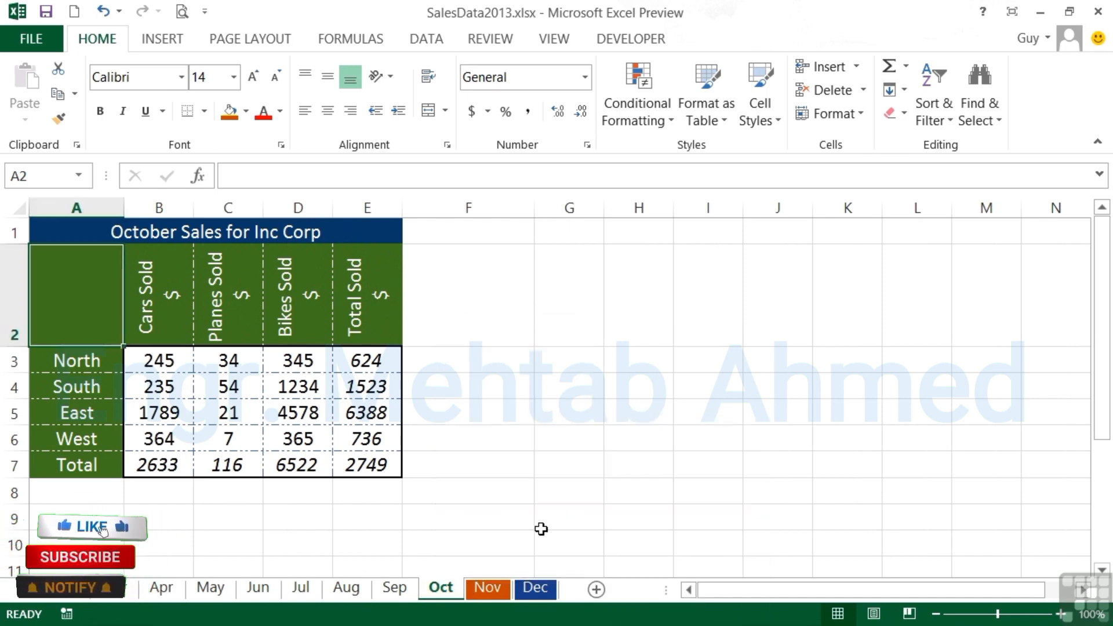
click(396, 587)
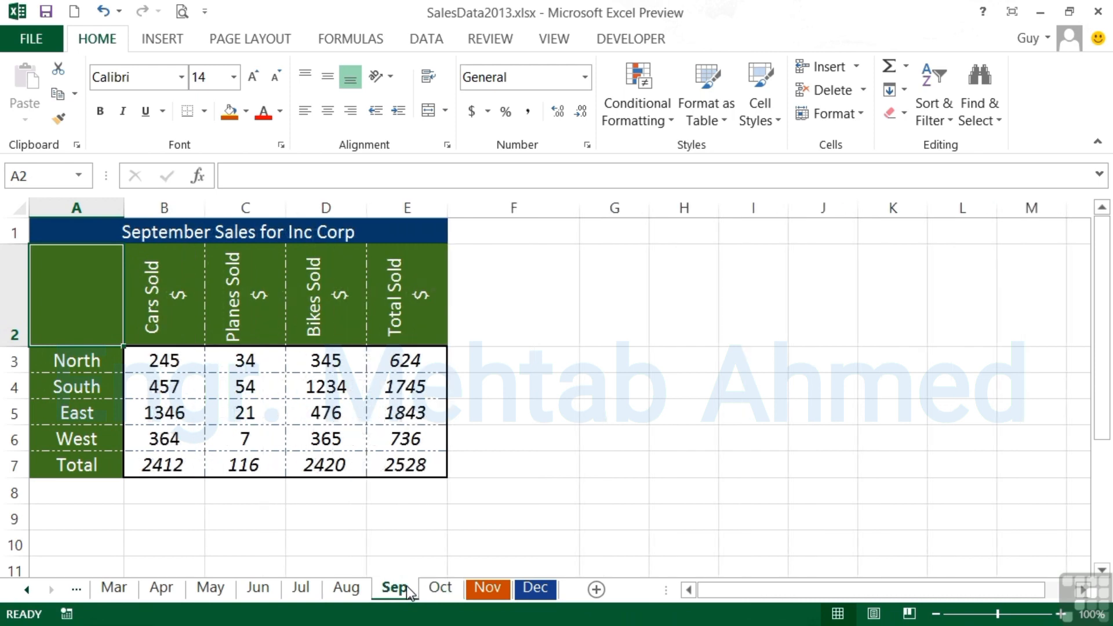